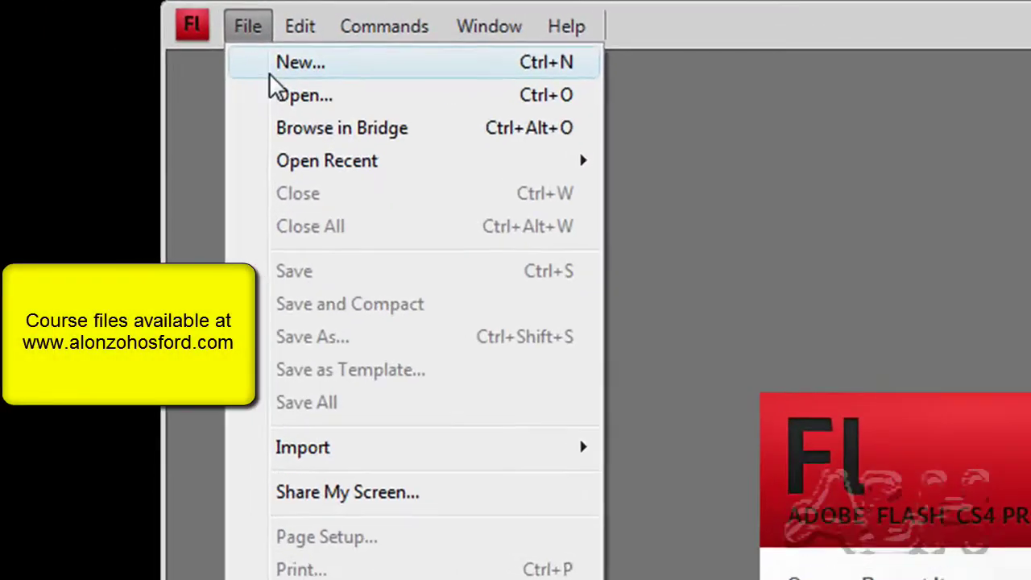
# Step: Open Ex04_Start.fla and enter Ex04_Practice as the new Save As file name
pyautogui.click(127, 44)
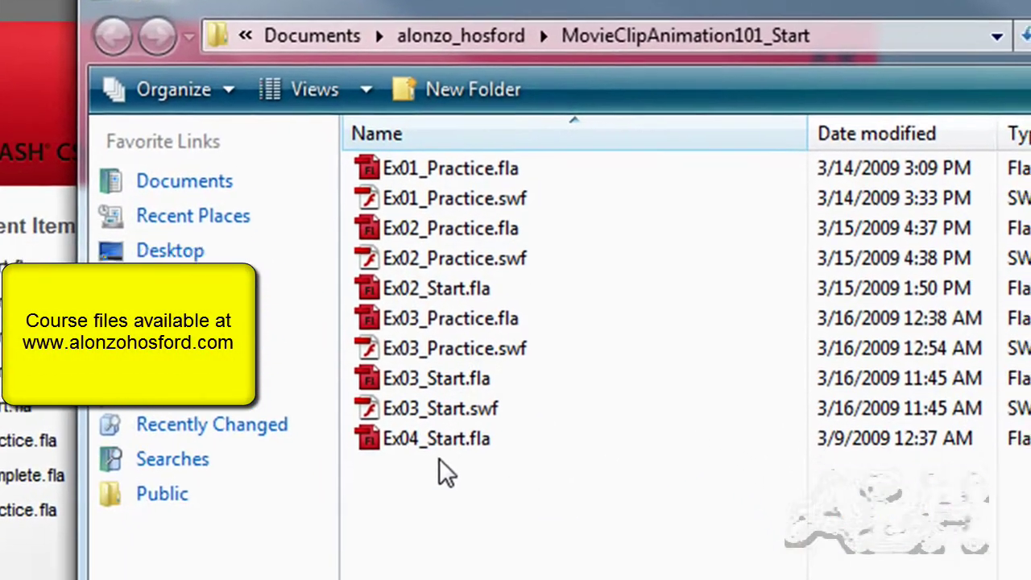
pyautogui.click(556, 500)
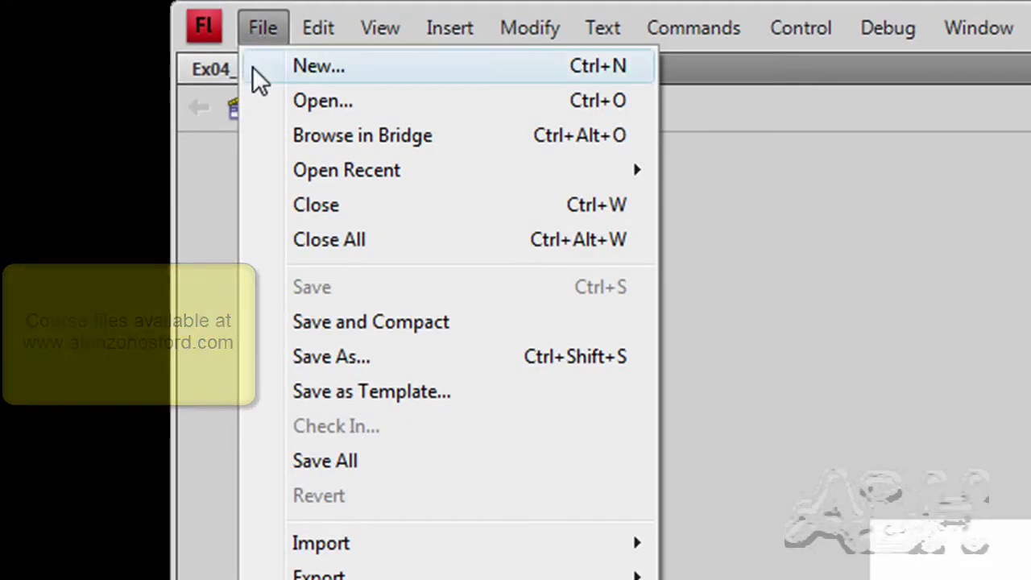
pyautogui.click(322, 356)
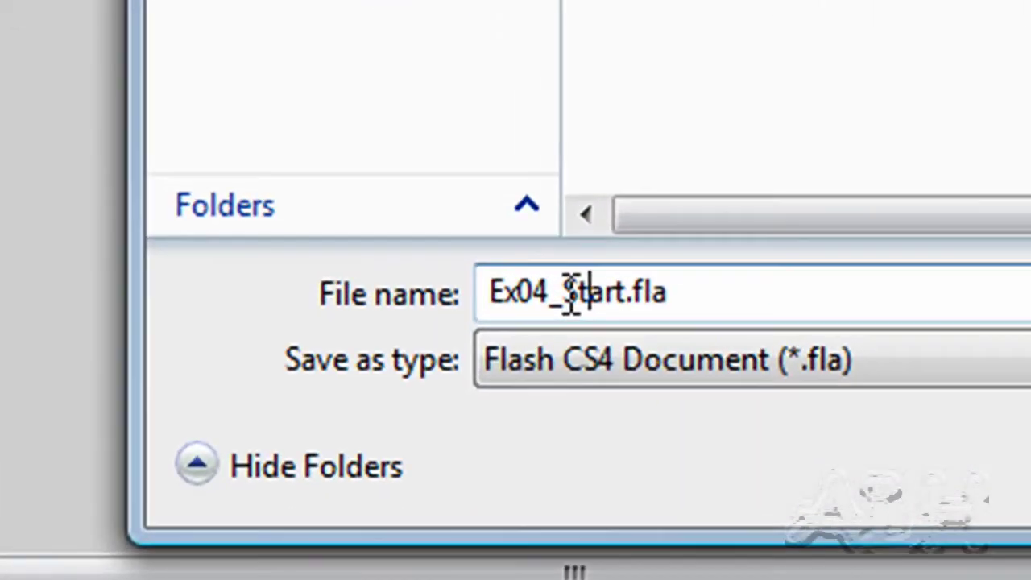
pyautogui.moveTo(574, 290); pyautogui.dragTo(629, 296)
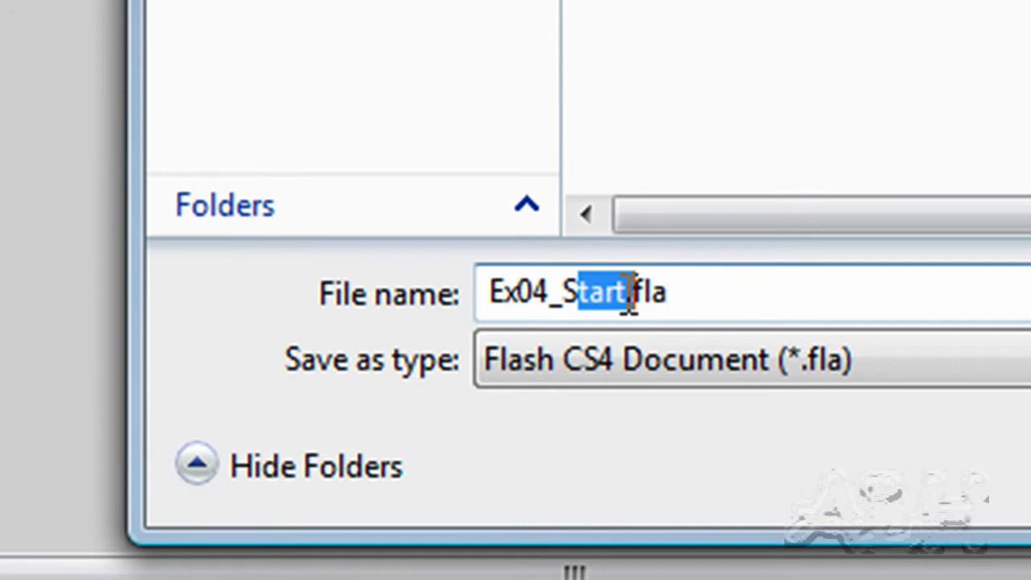
pyautogui.press('BackSpace')
pyautogui.press('BackSpace')
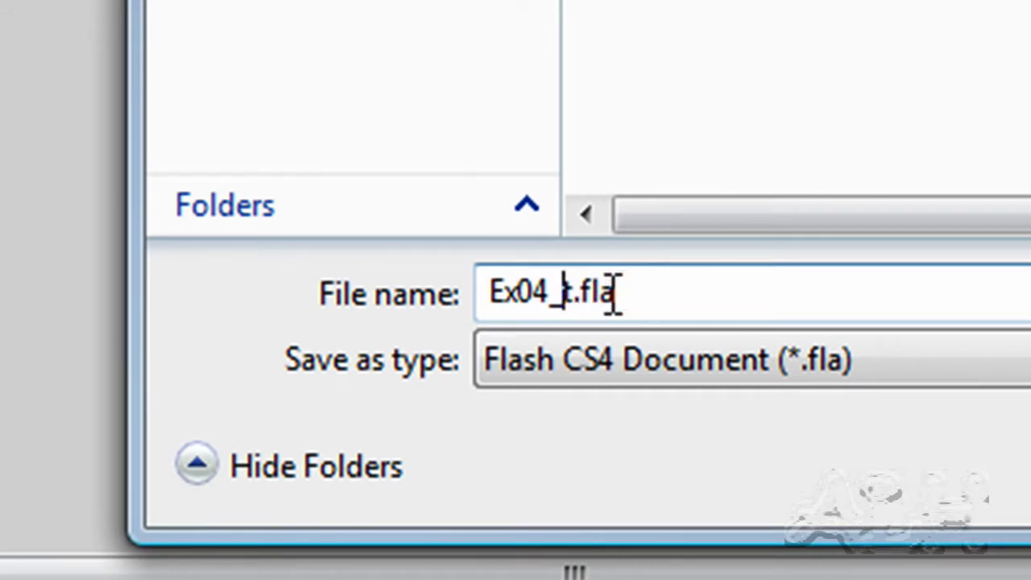
pyautogui.write('Pr')
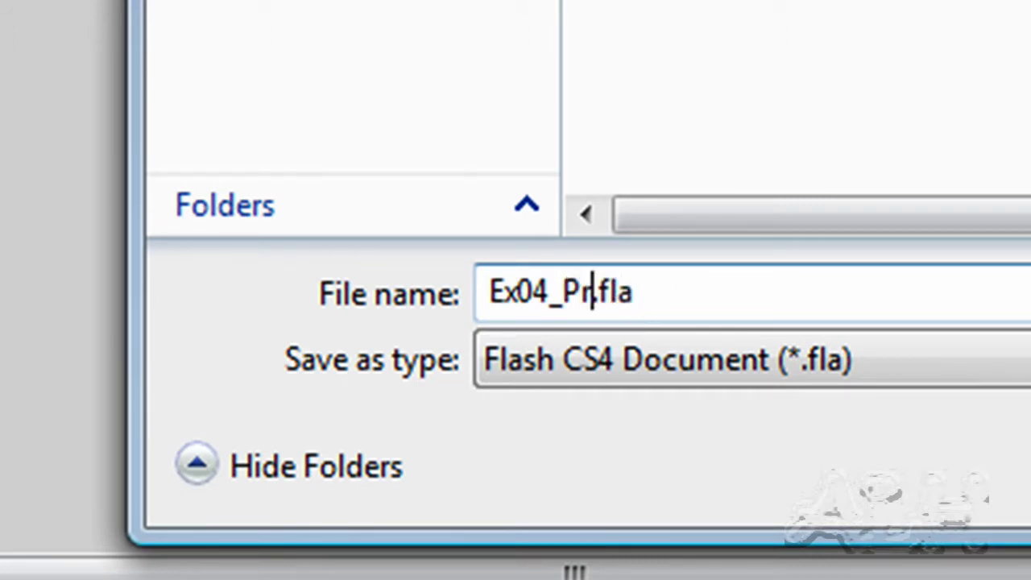
pyautogui.write('actice')
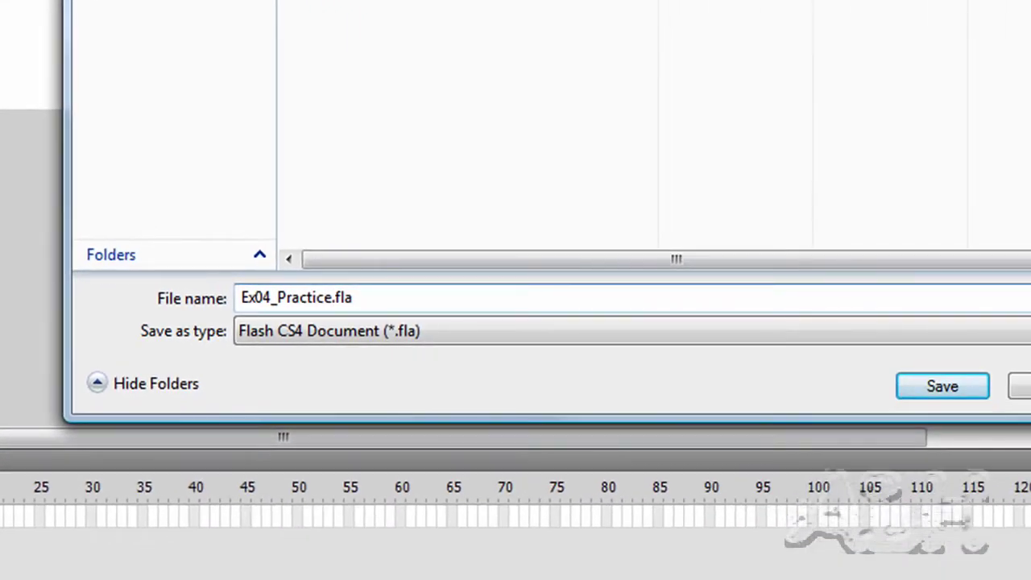
# Step: Save Ex04_Practice.fla, preview both rotating rectangle clips, then return to the Scene 1 stage
pyautogui.click(912, 387)
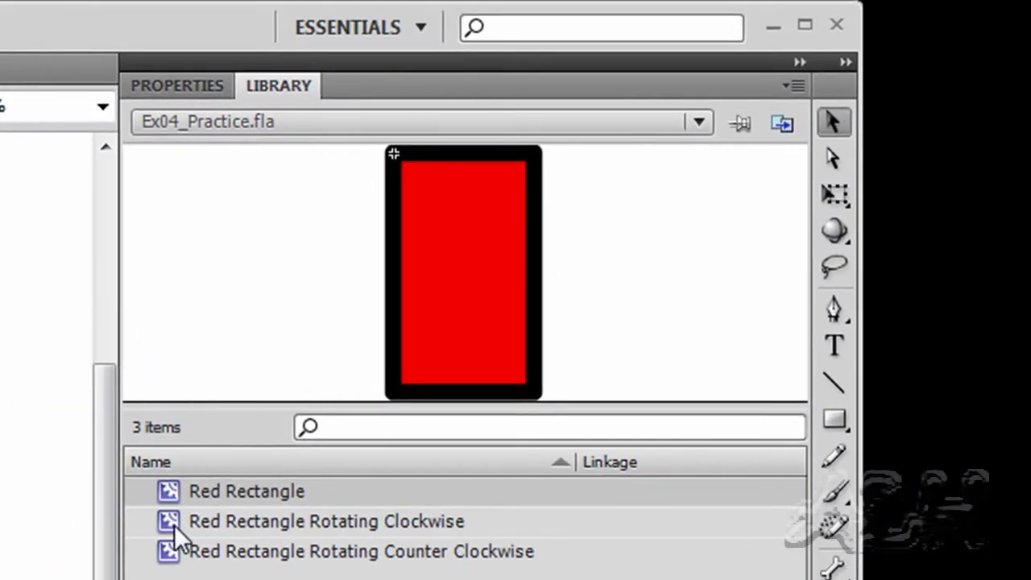
pyautogui.click(173, 521)
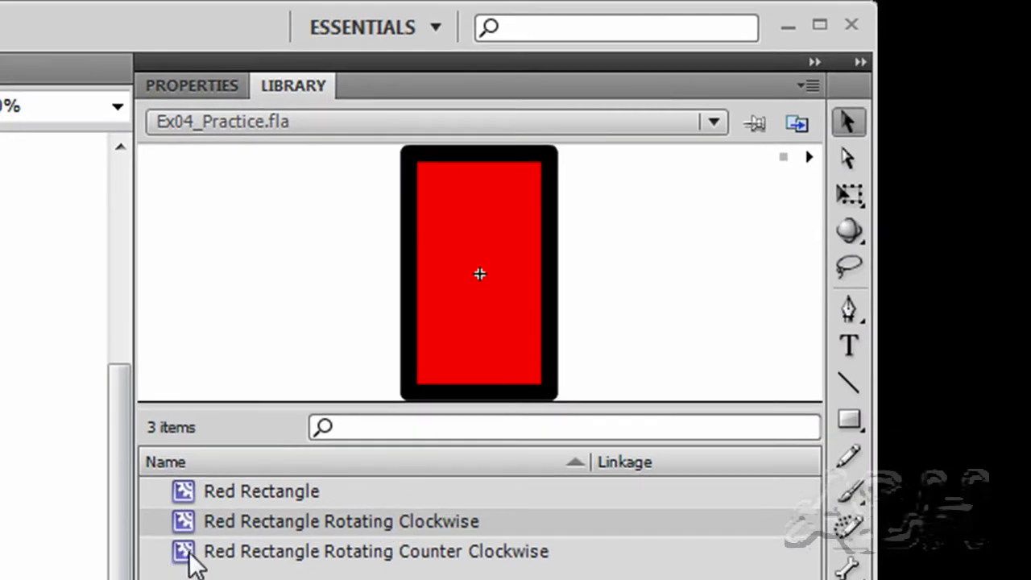
pyautogui.click(190, 554)
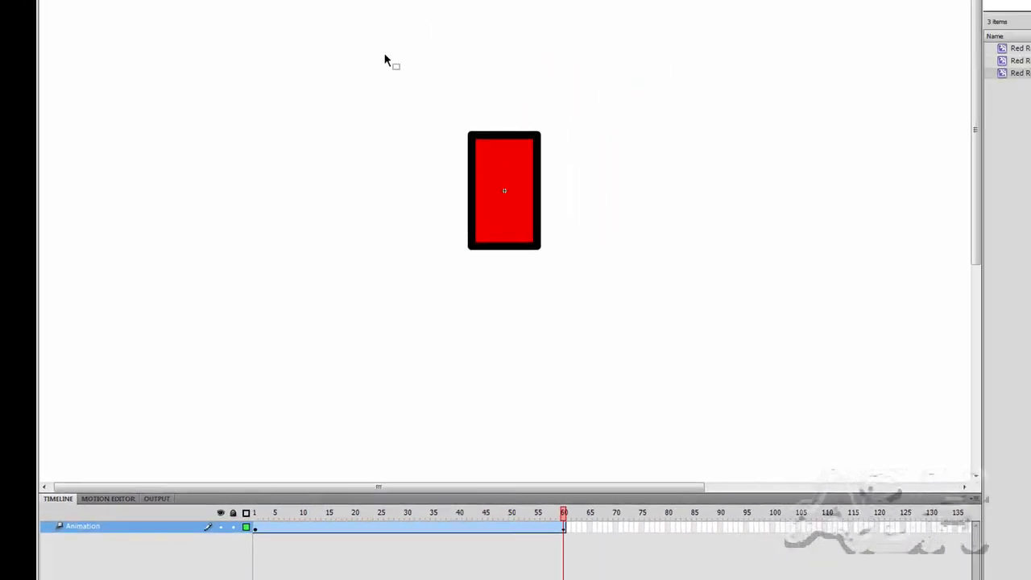
pyautogui.doubleClick(258, 148)
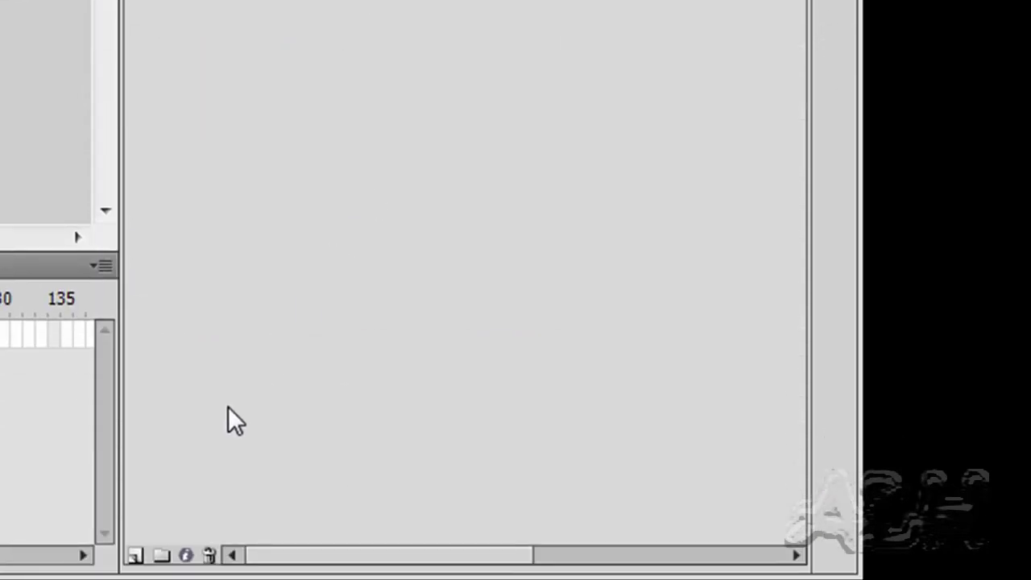
# Step: Create a movie clip symbol named 'Red Rectangle Opposing Rotations' and enter its editing mode
pyautogui.click(131, 558)
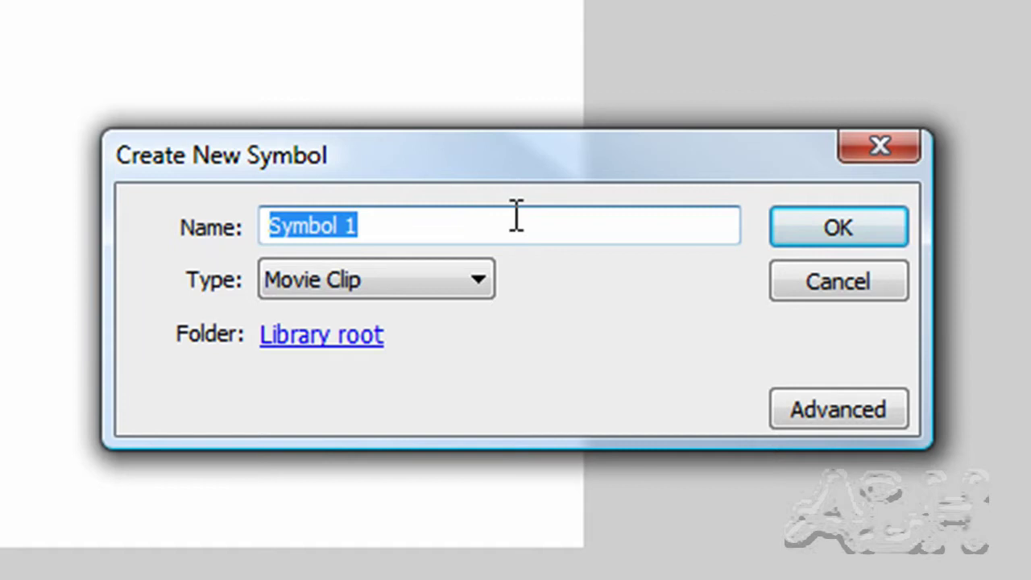
pyautogui.write('Red Rectangle Opposing Rotations')
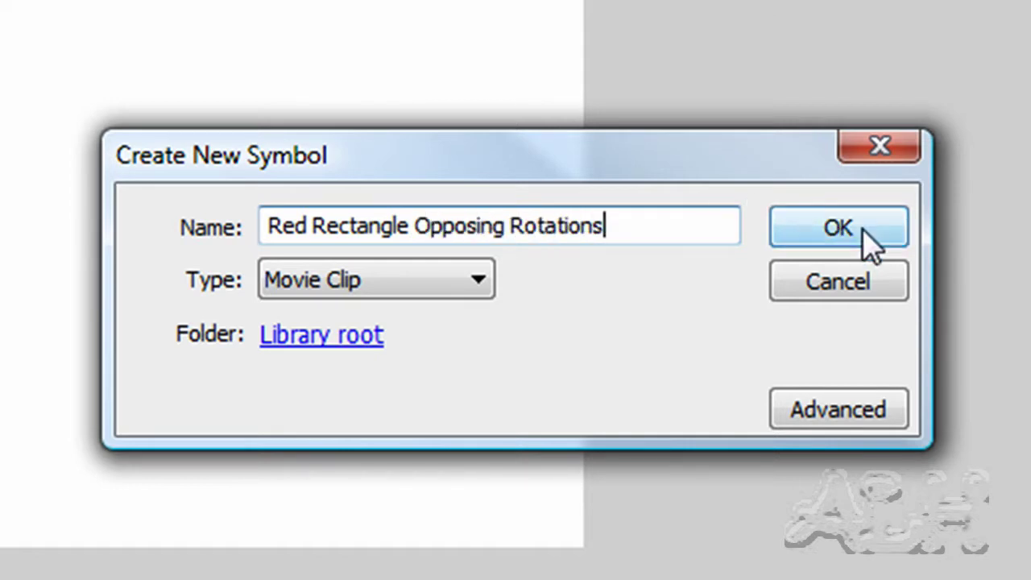
pyautogui.click(862, 228)
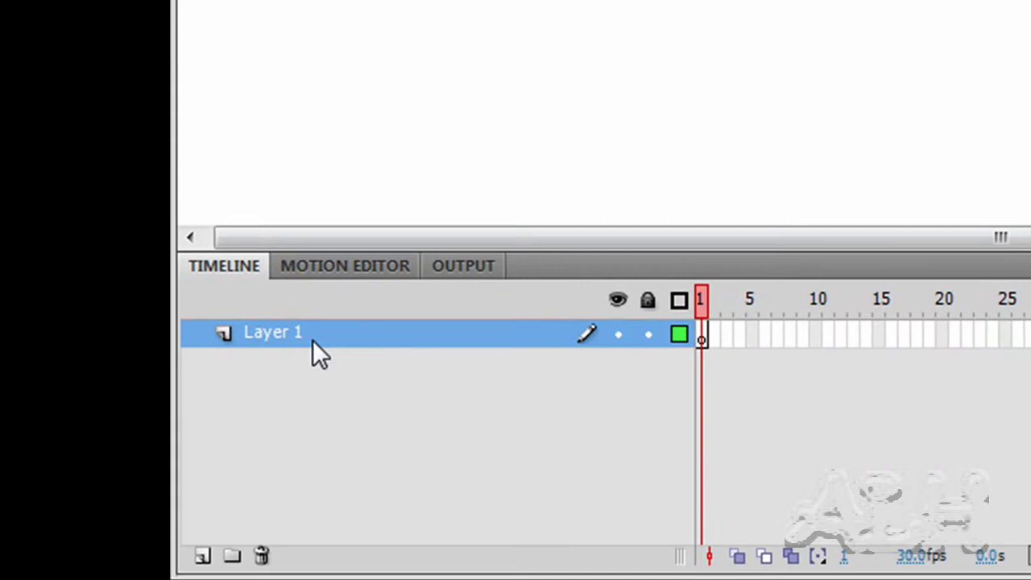
# Step: Rename Layer 1 to Clockwise and place the Red Rectangle Rotating Clockwise clip on it
pyautogui.doubleClick(313, 339)
pyautogui.write('Clock')
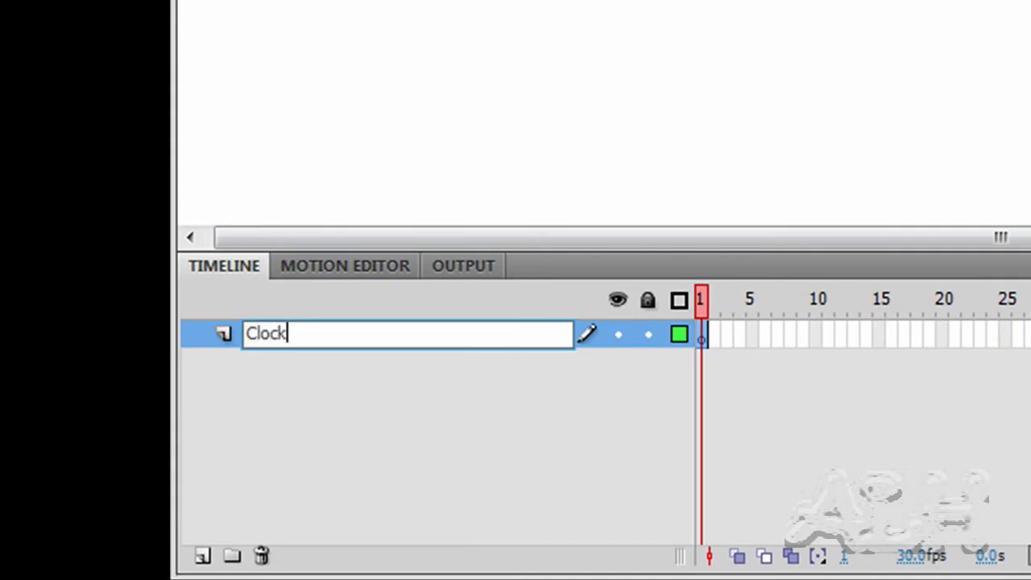
pyautogui.write('e')
pyautogui.press('Return')
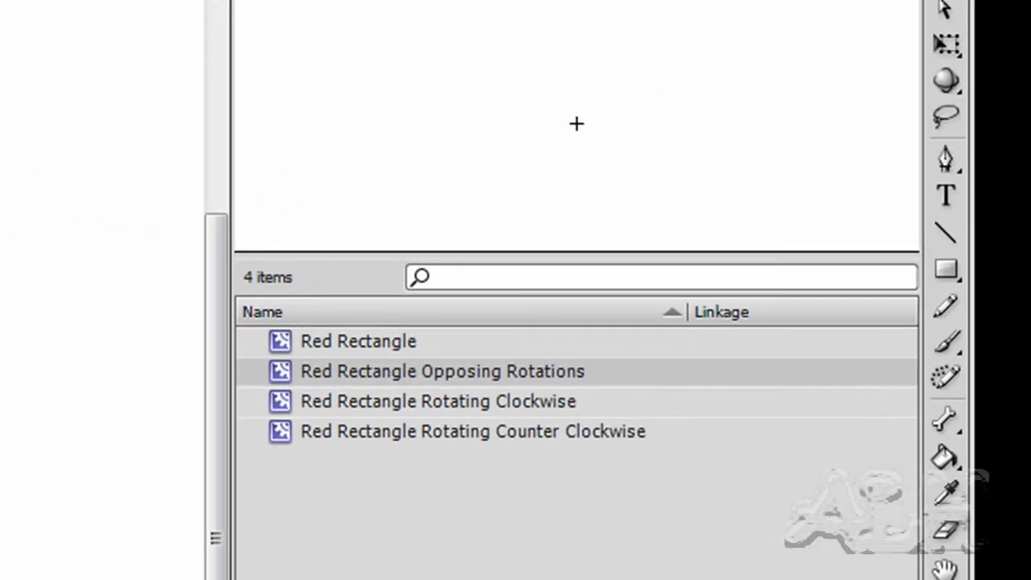
pyautogui.click(421, 403)
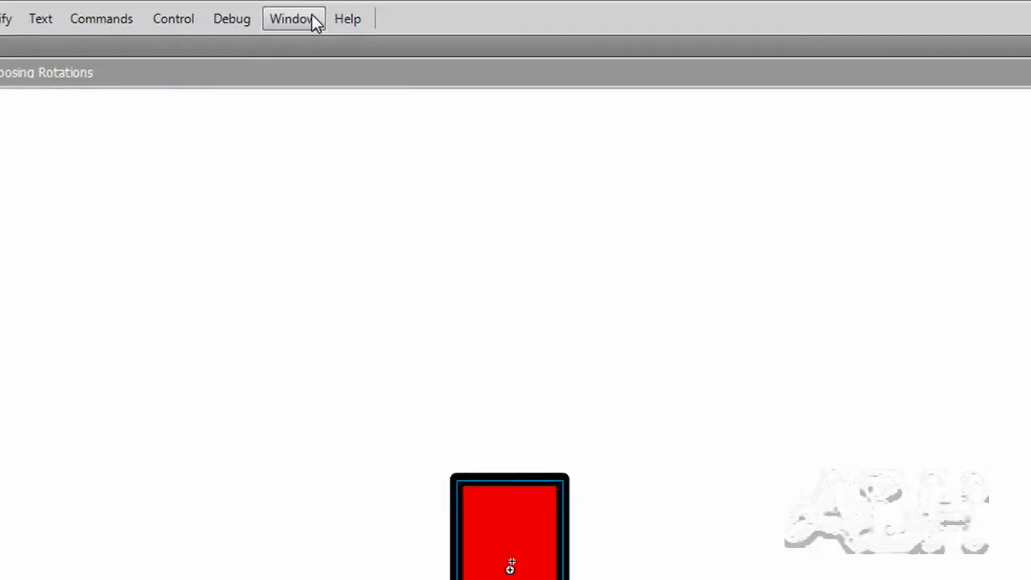
# Step: Centre the rectangle horizontally relative to the stage and lock the Clockwise layer
pyautogui.click(314, 22)
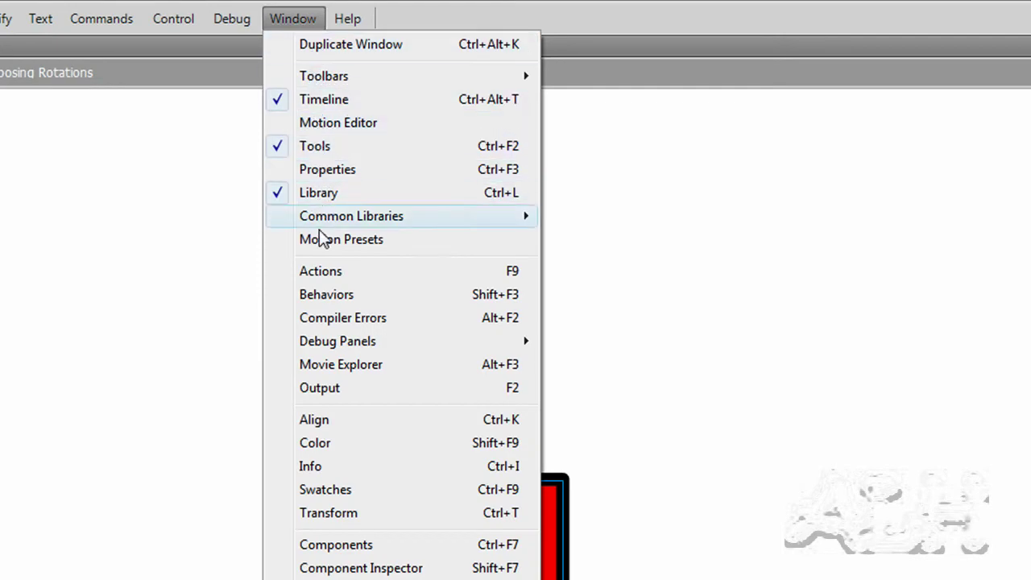
pyautogui.click(331, 419)
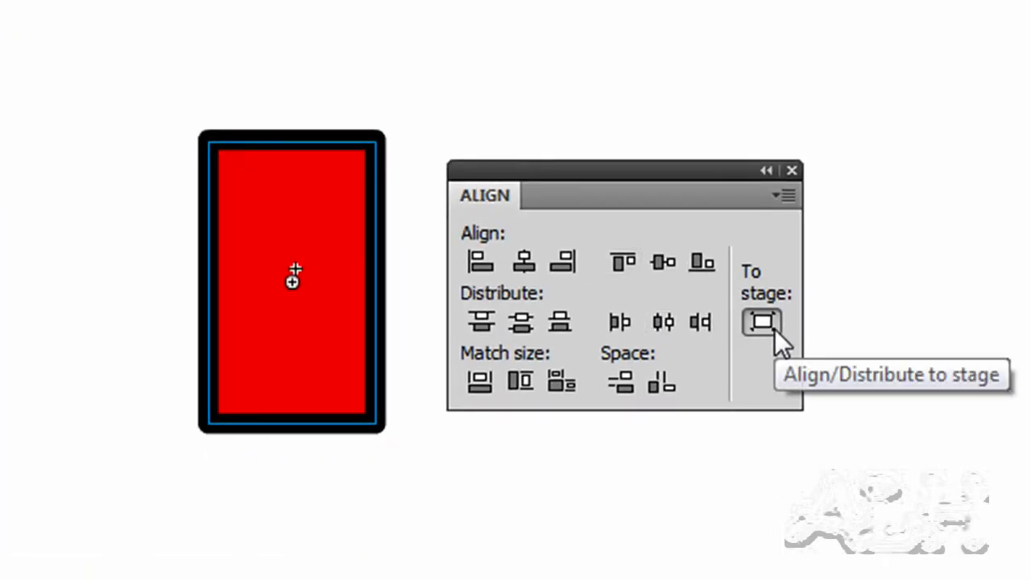
pyautogui.click(773, 327)
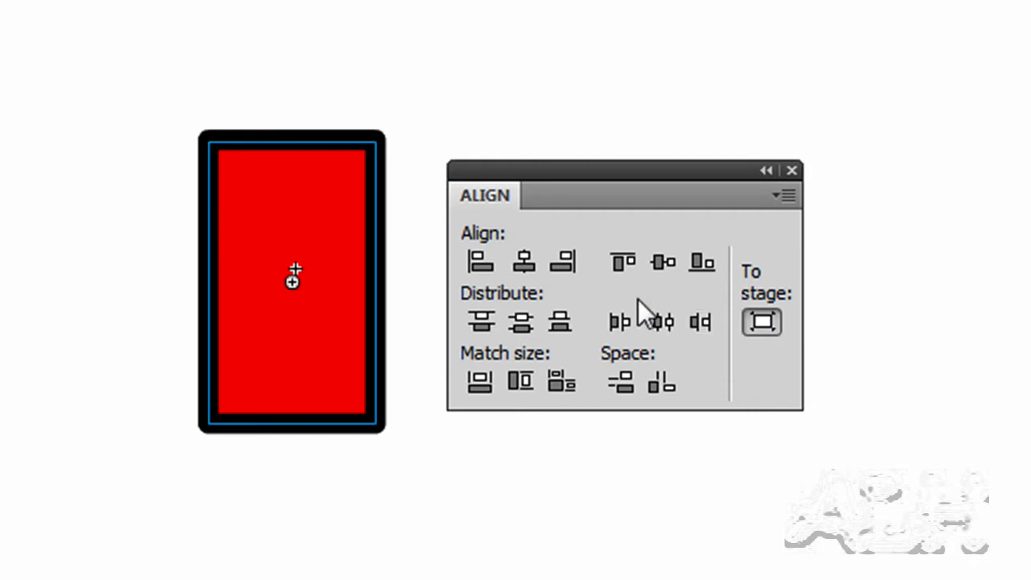
pyautogui.click(524, 267)
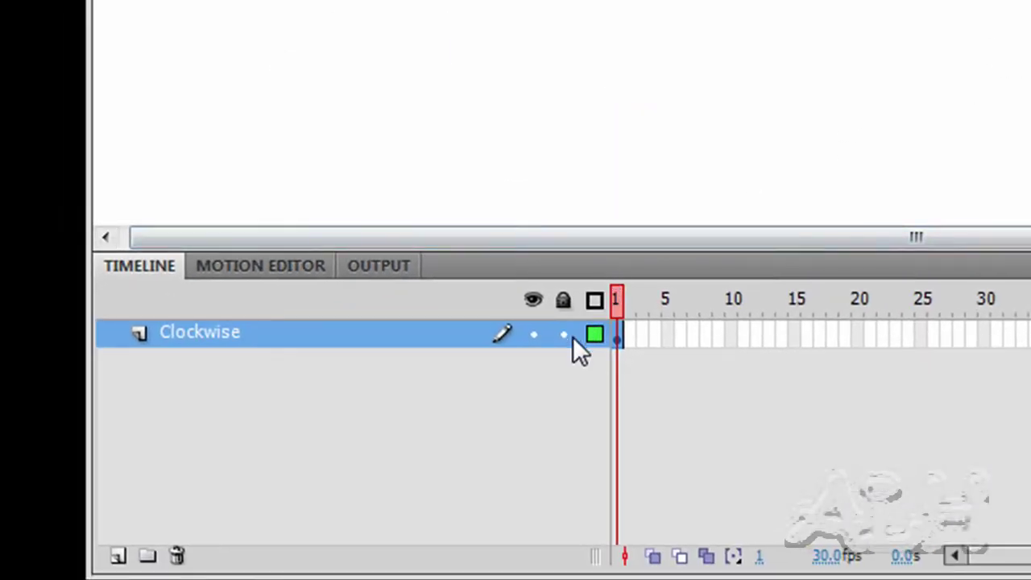
pyautogui.click(563, 335)
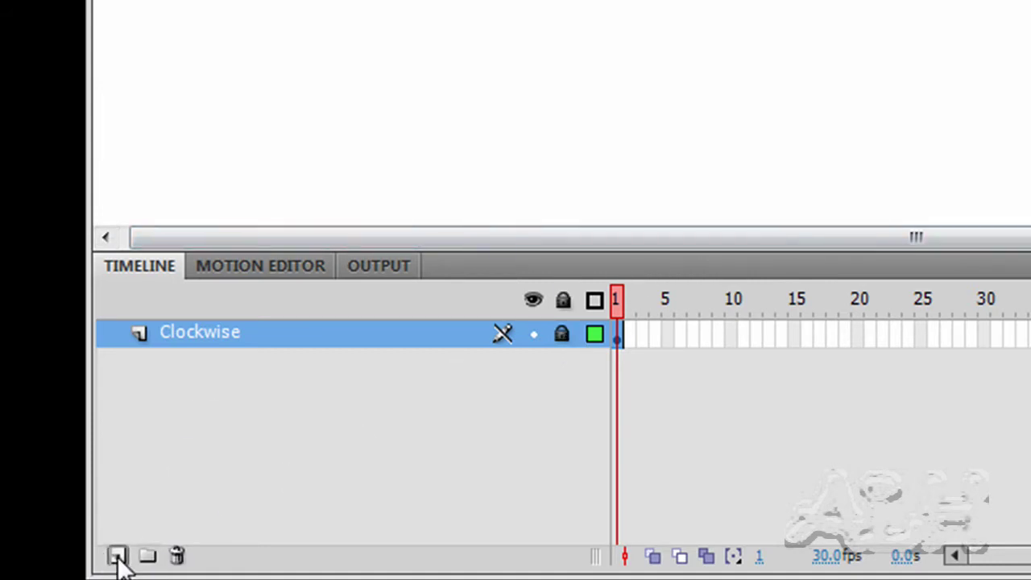
# Step: Add a Counter Clockwise layer holding the Red Rectangle Rotating Counter Clockwise clip
pyautogui.click(118, 555)
pyautogui.doubleClick(198, 332)
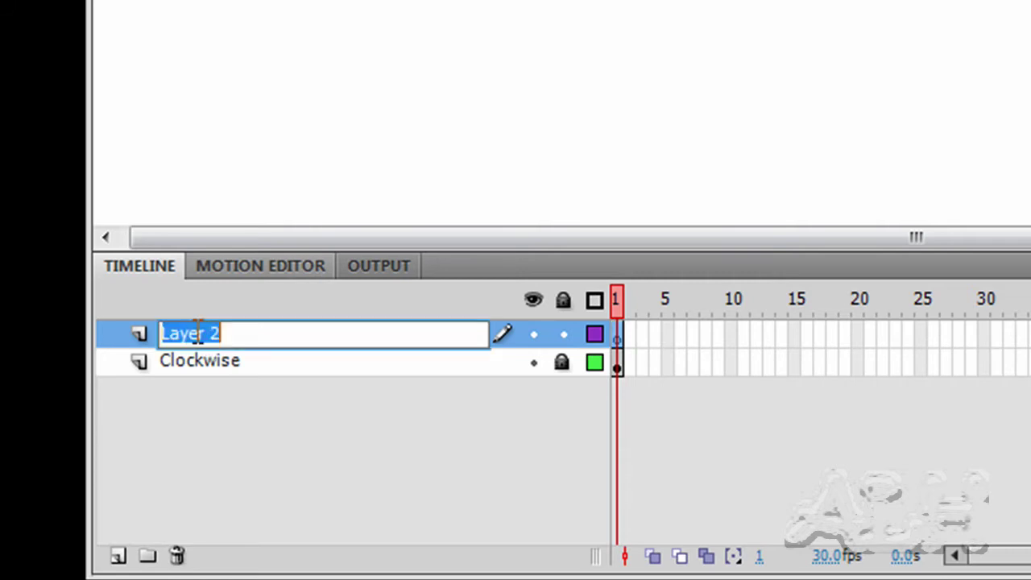
pyautogui.write('Counter Clockwise')
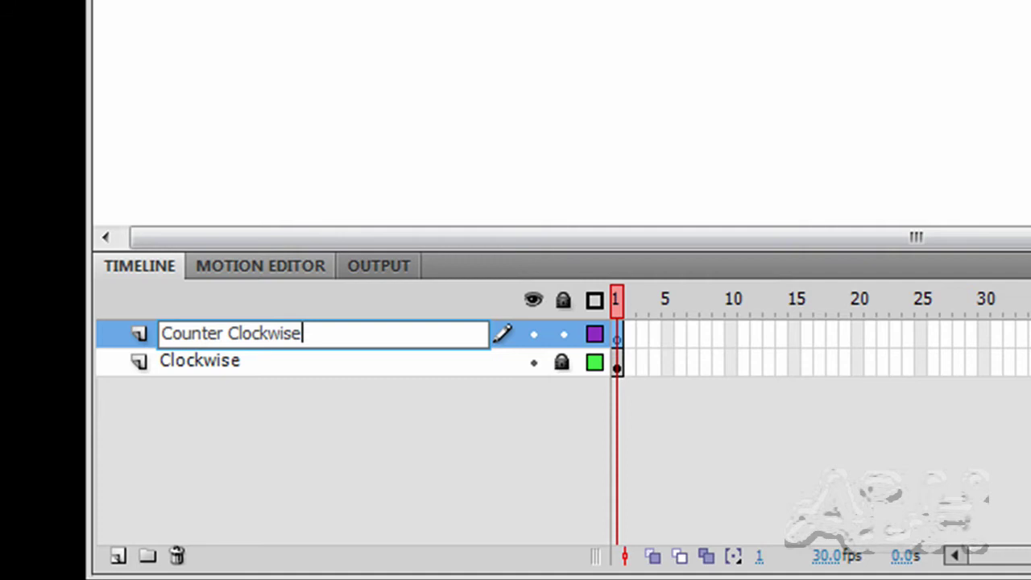
pyautogui.press('Return')
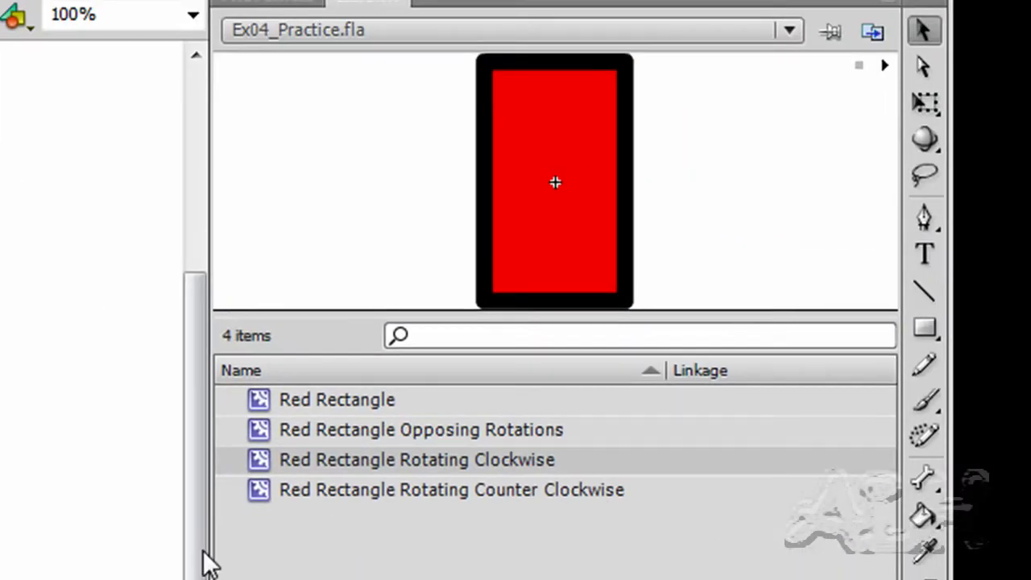
pyautogui.click(269, 487)
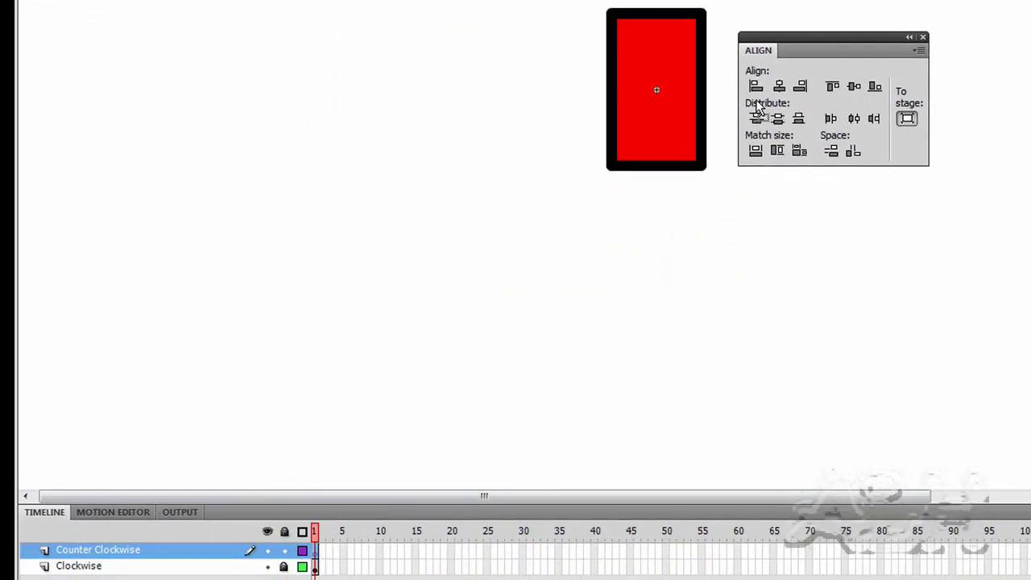
# Step: Group the rectangle's fill and outline and centre it on the registration point
pyautogui.doubleClick(656, 87)
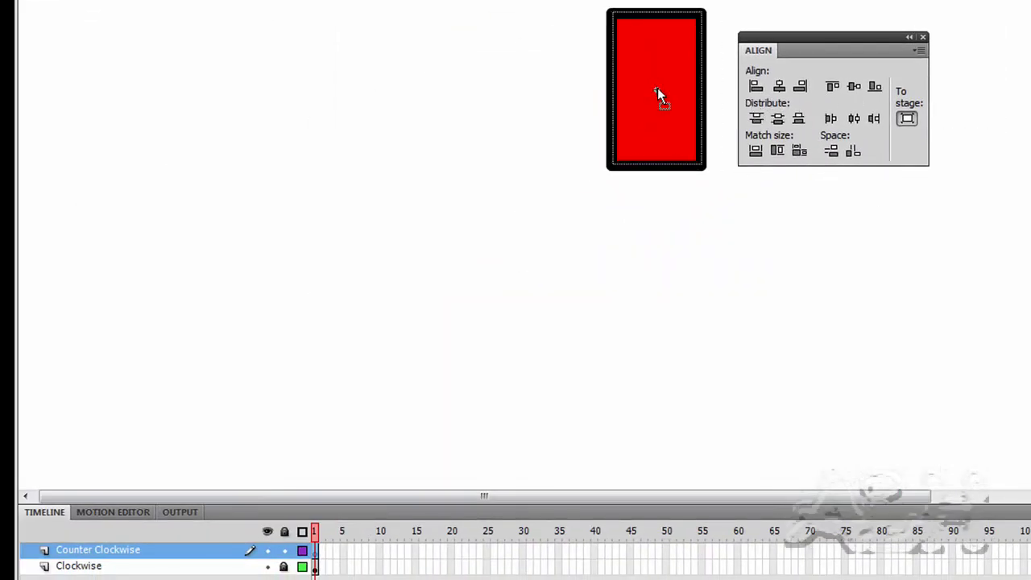
pyautogui.hotkey('ctrl', 'g')
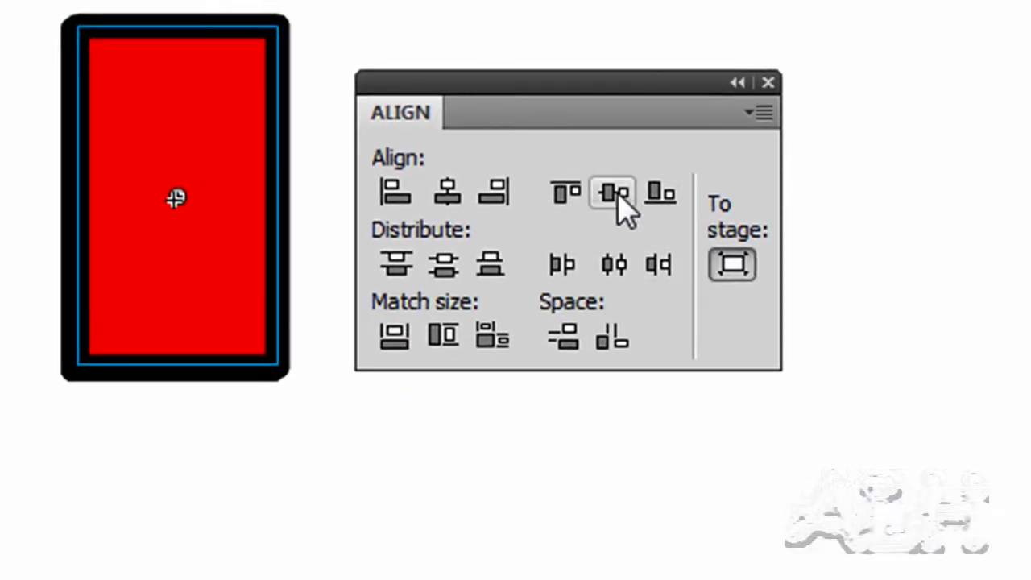
pyautogui.click(614, 194)
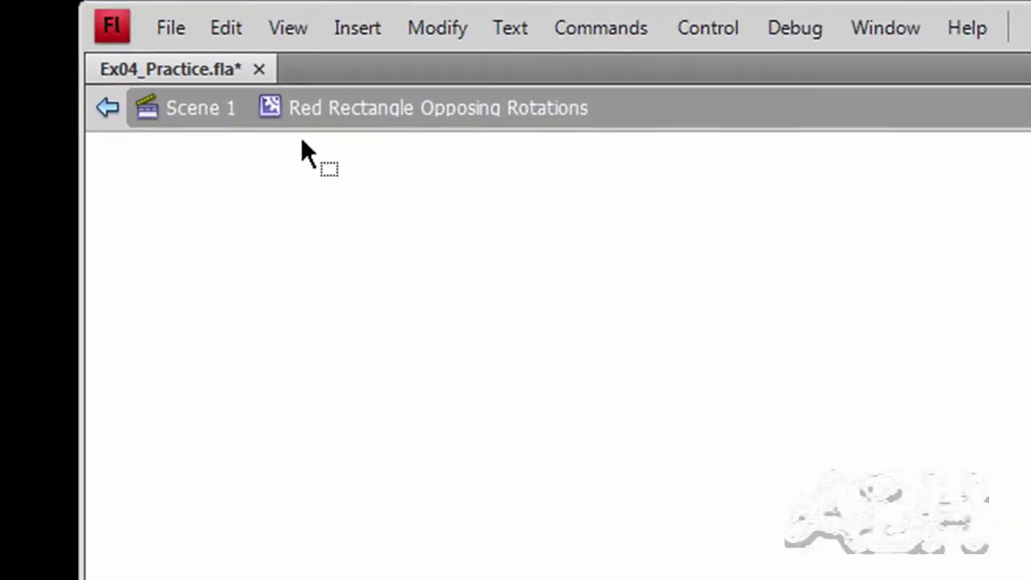
# Step: Back in Scene 1, name Layer 1 'Red Rectangle Opposing Rotations'
pyautogui.click(169, 112)
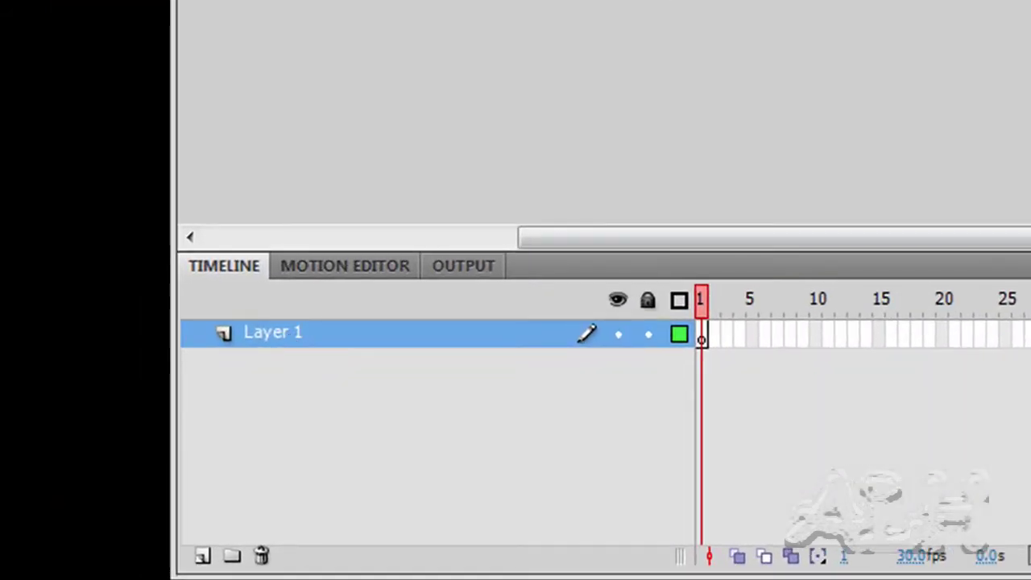
pyautogui.doubleClick(272, 337)
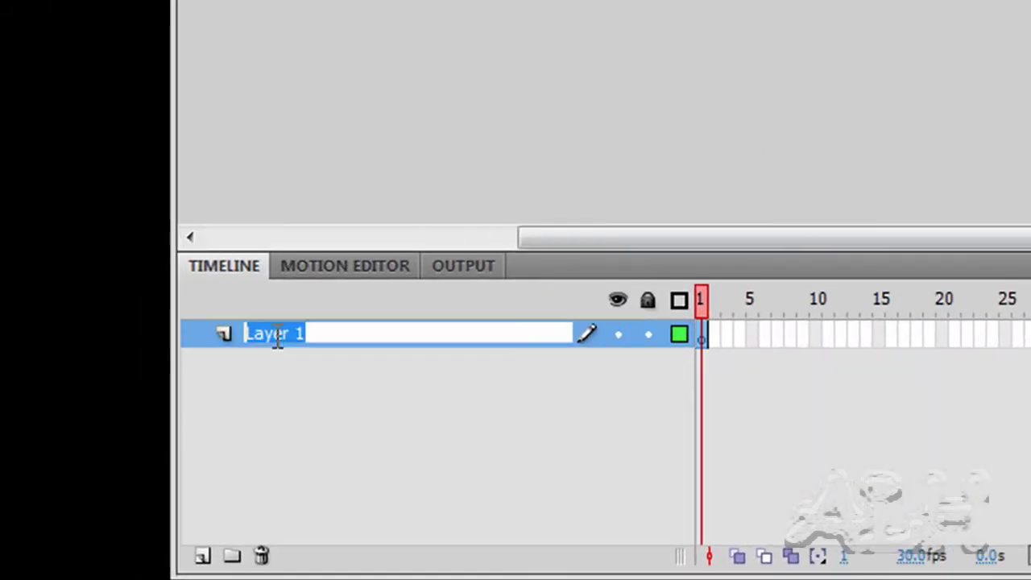
pyautogui.write('Re')
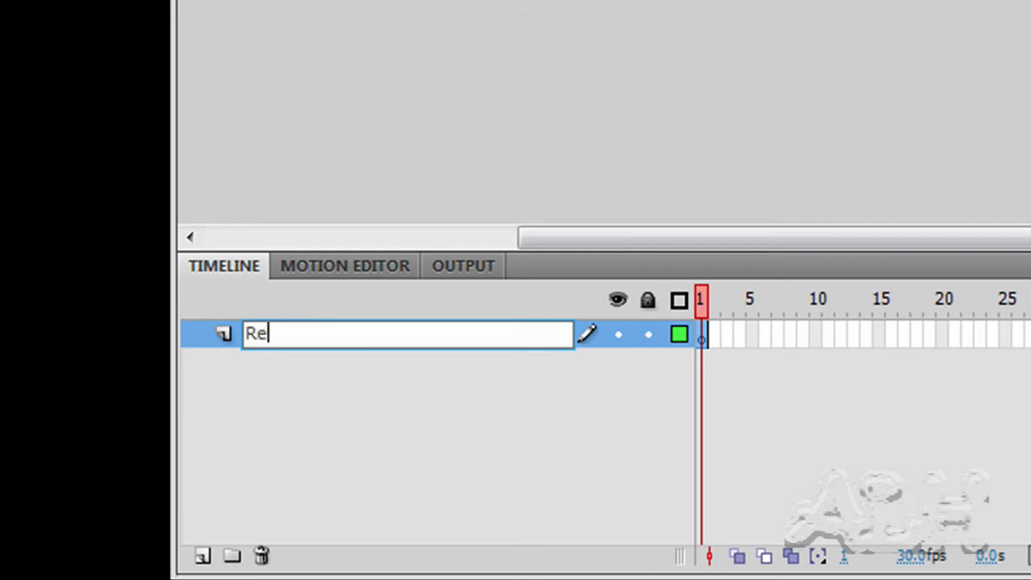
pyautogui.write('d Rectangle Oppo')
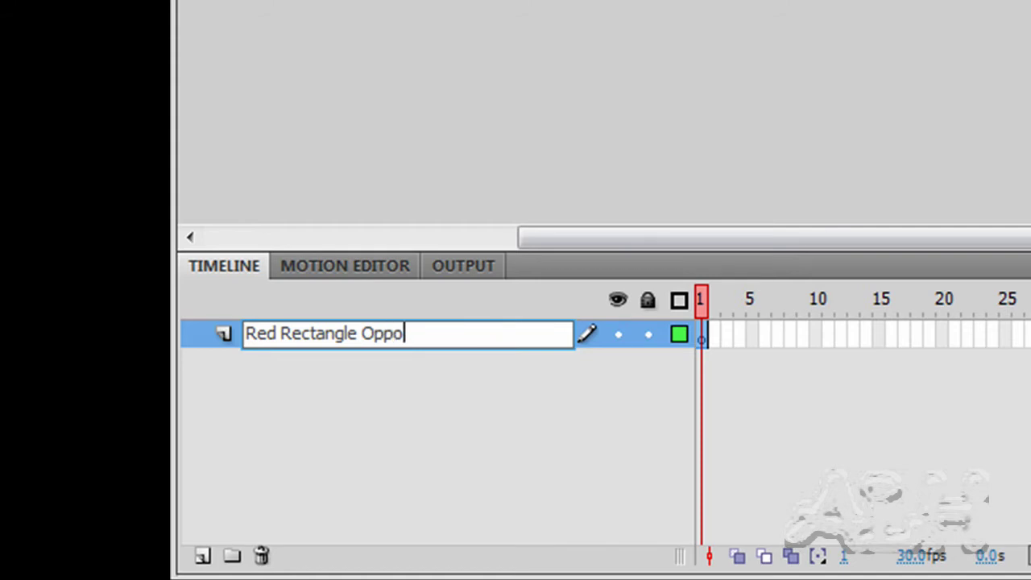
pyautogui.write('sing Rotati')
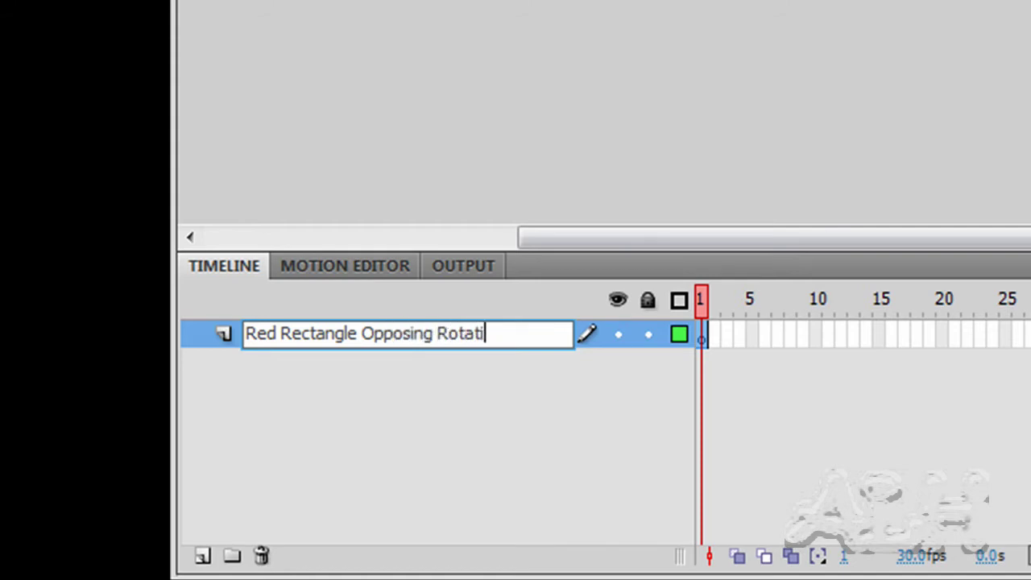
pyautogui.write('ons')
pyautogui.press('Return')
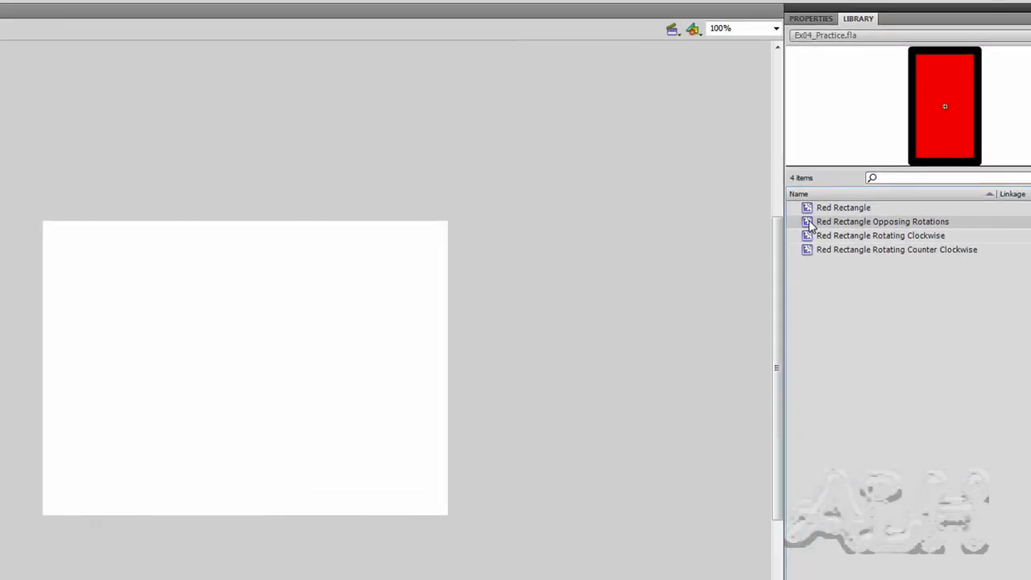
# Step: Place Opposing Rotations instances at the stage's top-left and top-right, then test and close the SWF
pyautogui.moveTo(809, 225); pyautogui.dragTo(122, 304)
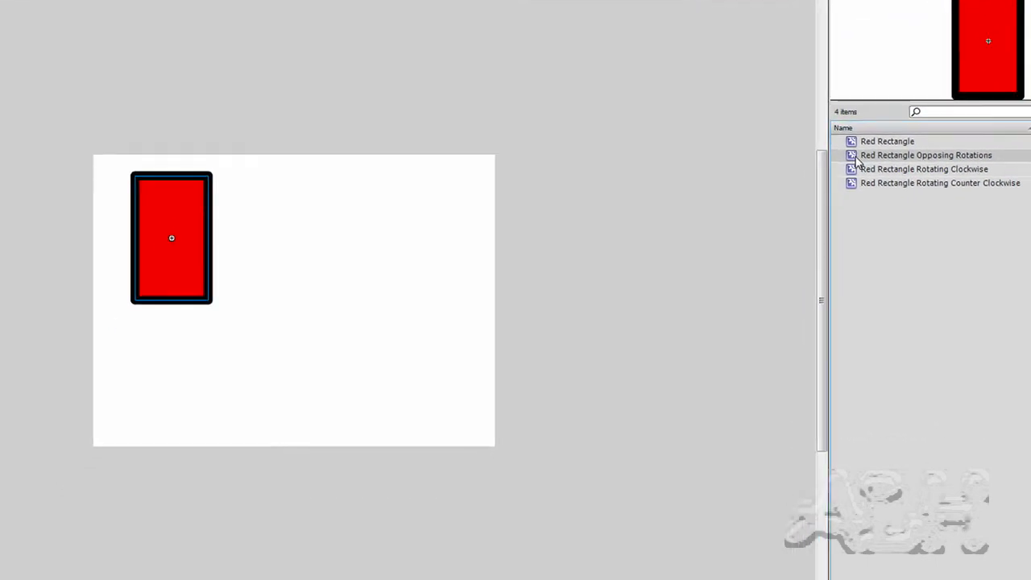
pyautogui.moveTo(815, 229)
pyautogui.mouseDown()
pyautogui.moveTo(537, 121)
pyautogui.moveTo(471, 129)
pyautogui.mouseUp()
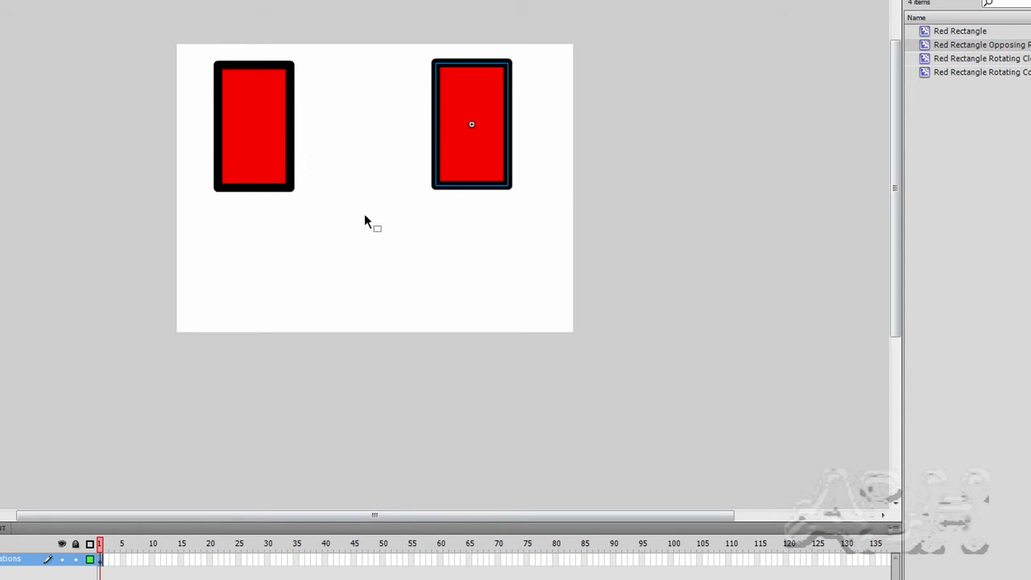
pyautogui.hotkey('ctrl', 'Return')
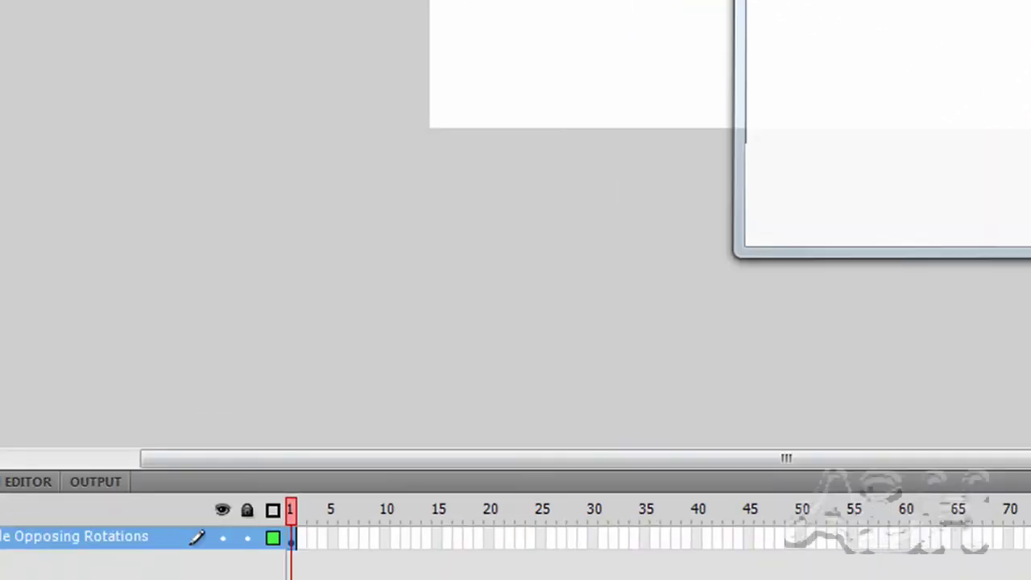
pyautogui.click(775, 65)
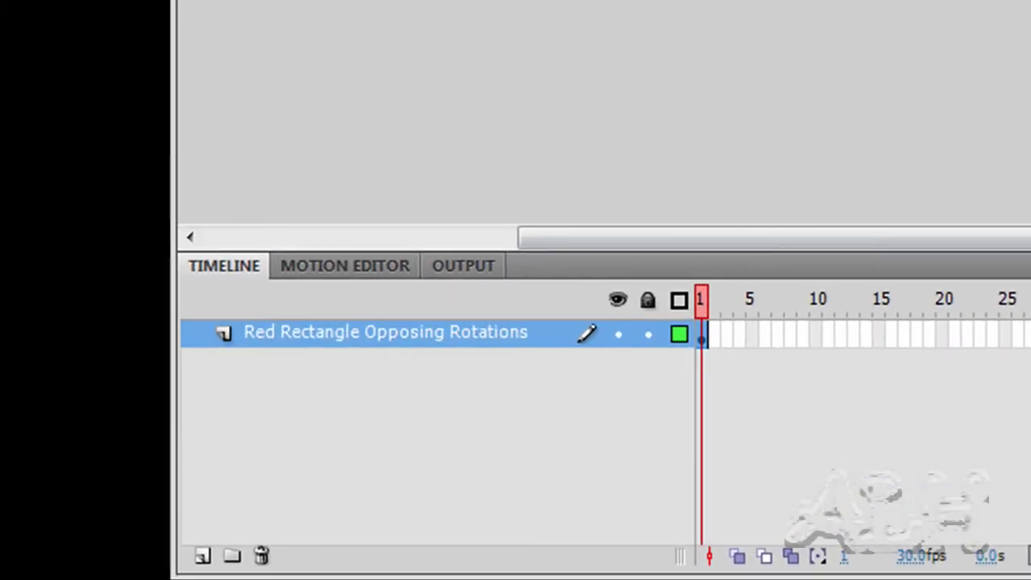
# Step: Add Layer 2 above the existing layer and name it 'Moving Opposing Rotations'
pyautogui.click(202, 556)
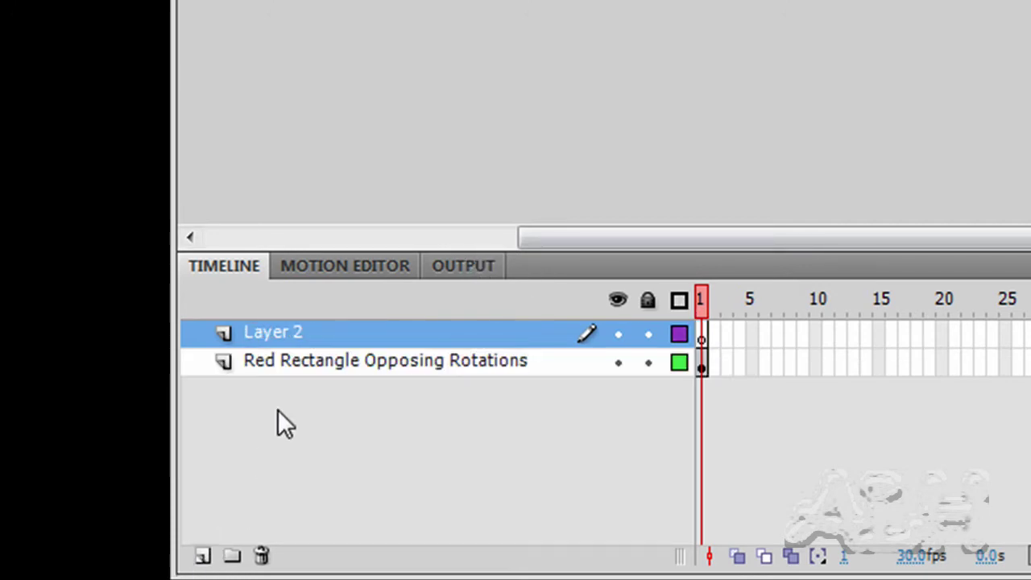
pyautogui.doubleClick(282, 330)
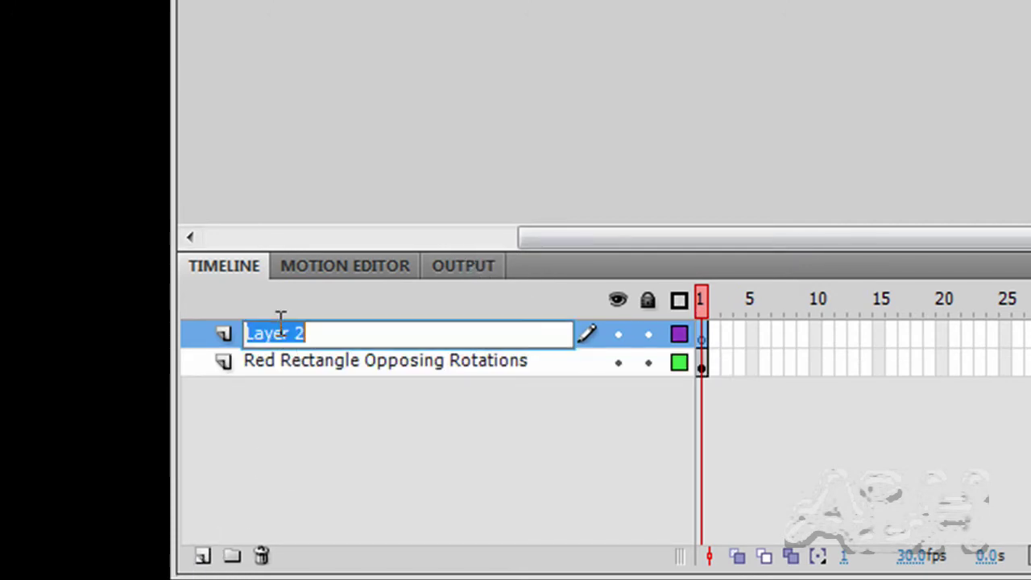
pyautogui.write('Moving O')
pyautogui.write('pposing ')
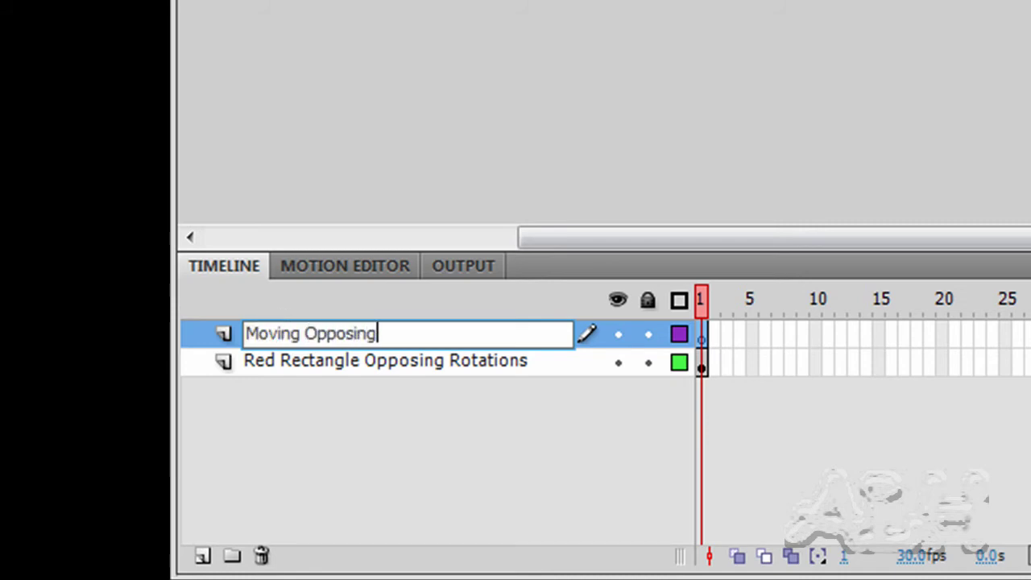
pyautogui.write('Rotations')
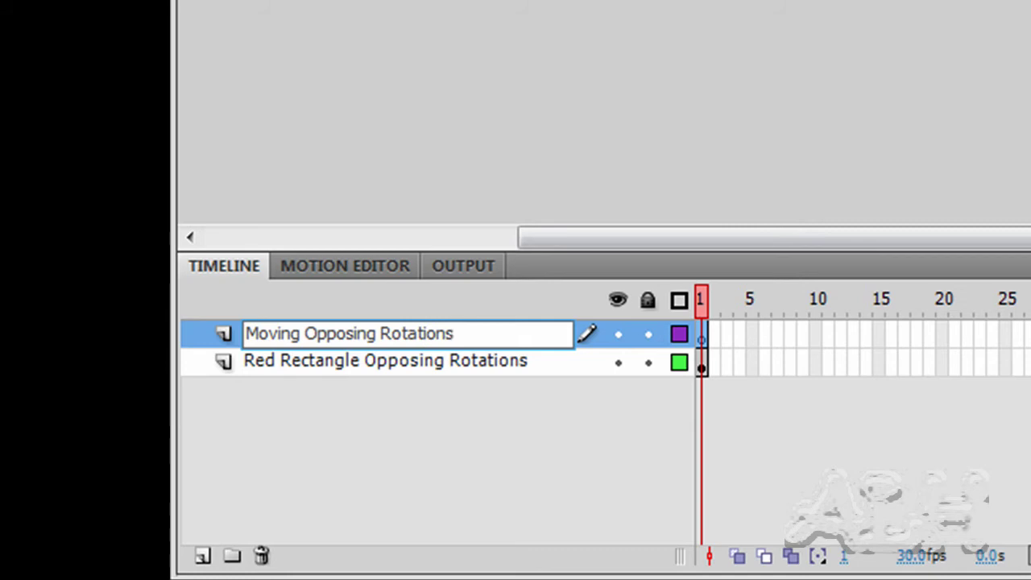
pyautogui.press('Return')
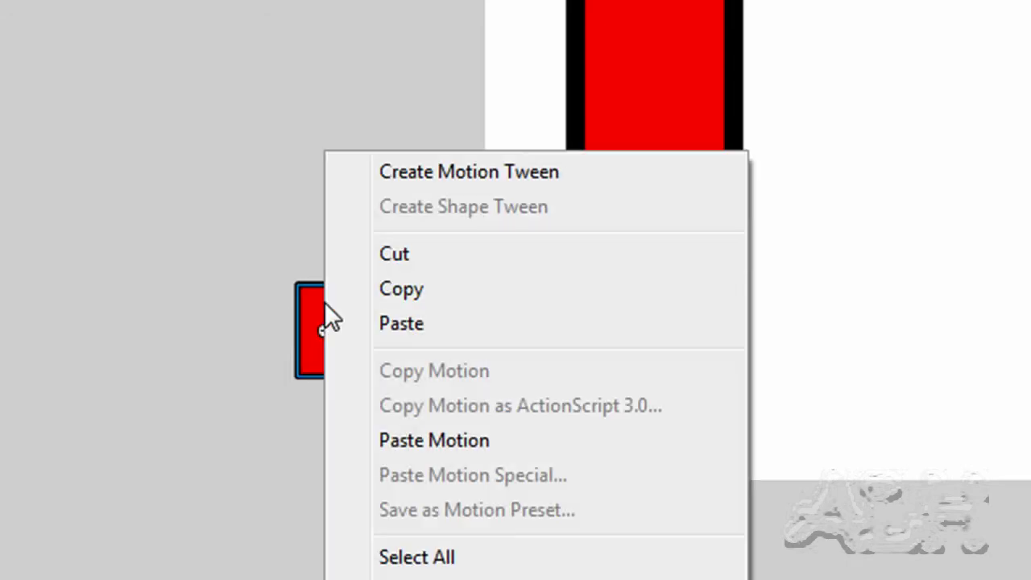
# Step: Apply Create Motion Tween to the small off-stage red rectangle
pyautogui.click(455, 174)
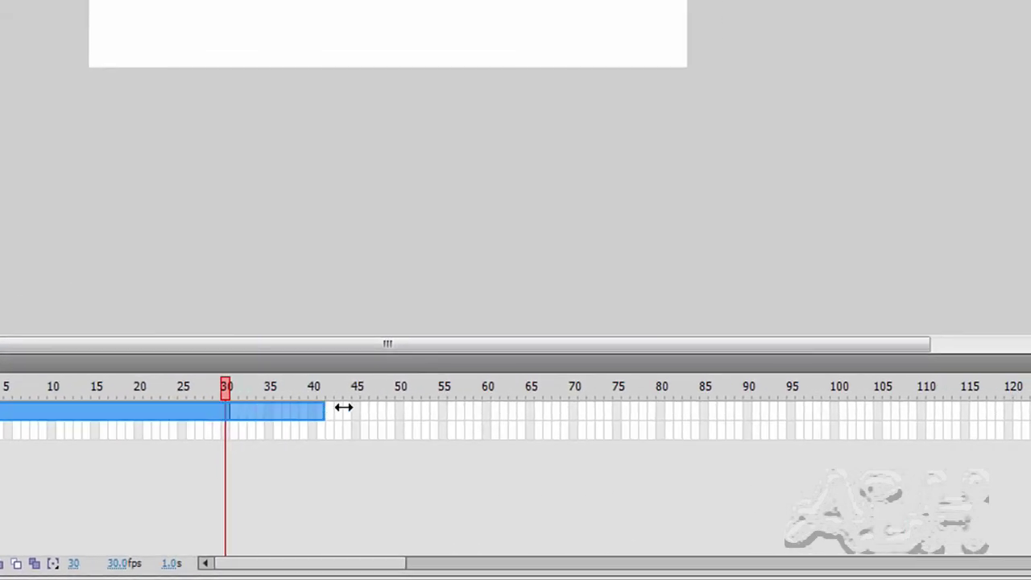
# Step: Stretch the rectangle's motion tween span from 30 to 120 frames
pyautogui.moveTo(902, 332)
pyautogui.mouseDown()
pyautogui.moveTo(673, 410)
pyautogui.moveTo(1012, 425)
pyautogui.mouseUp()
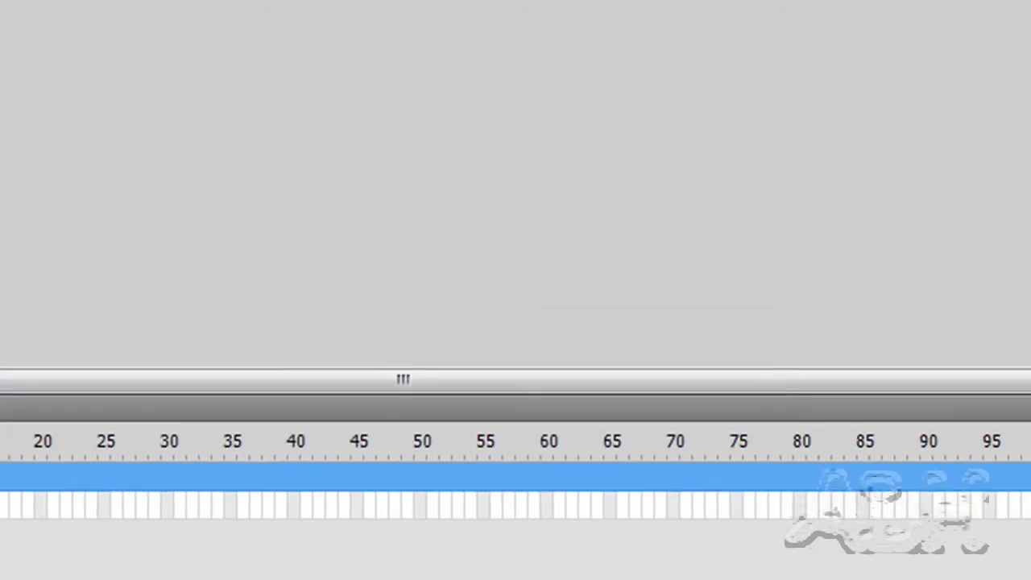
# Step: Insert a frame at 120 on the Red Rectangle Opposing Rotations layer and scrub to preview the tween
pyautogui.click(687, 556)
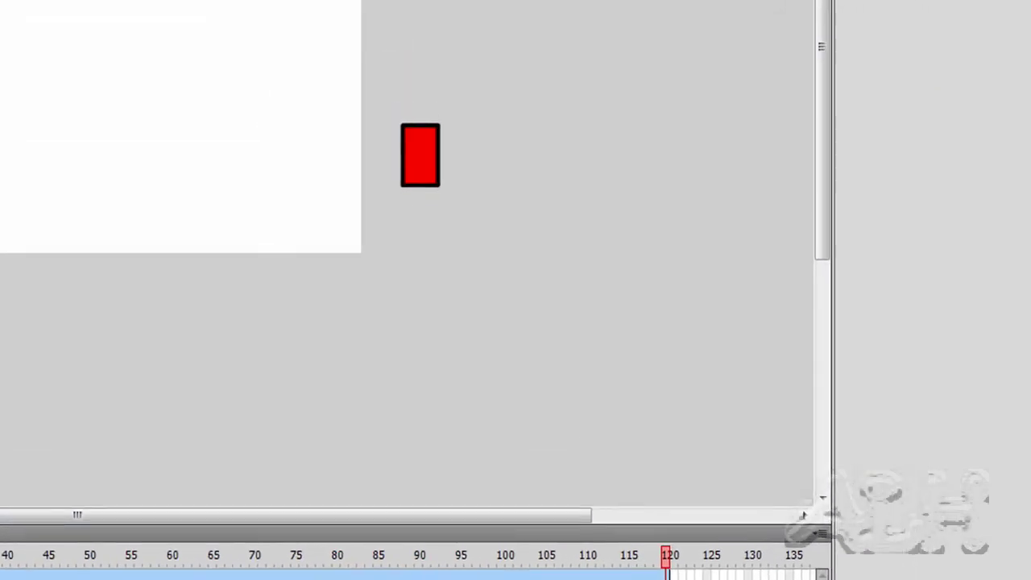
pyautogui.rightClick(667, 568)
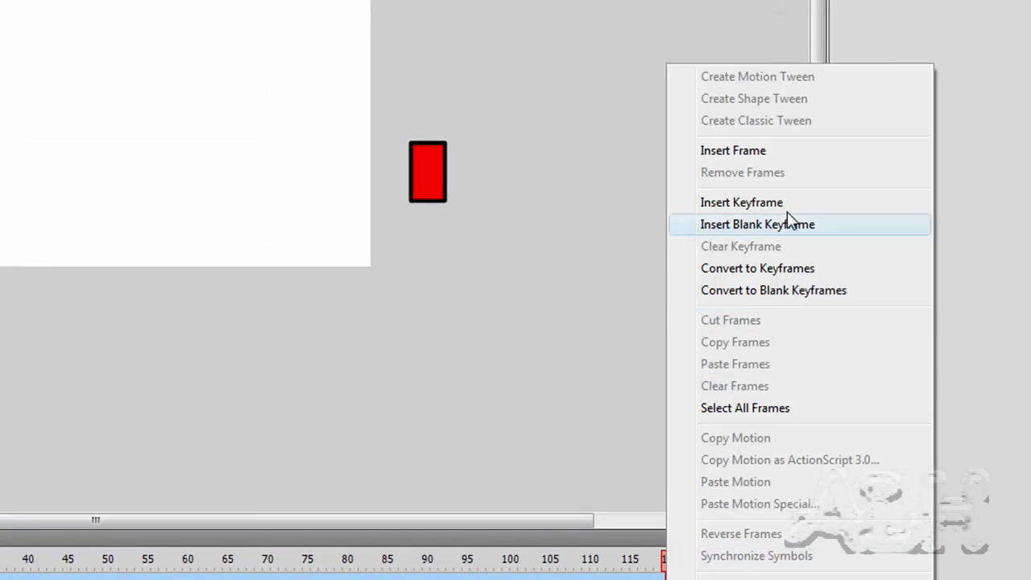
pyautogui.click(745, 153)
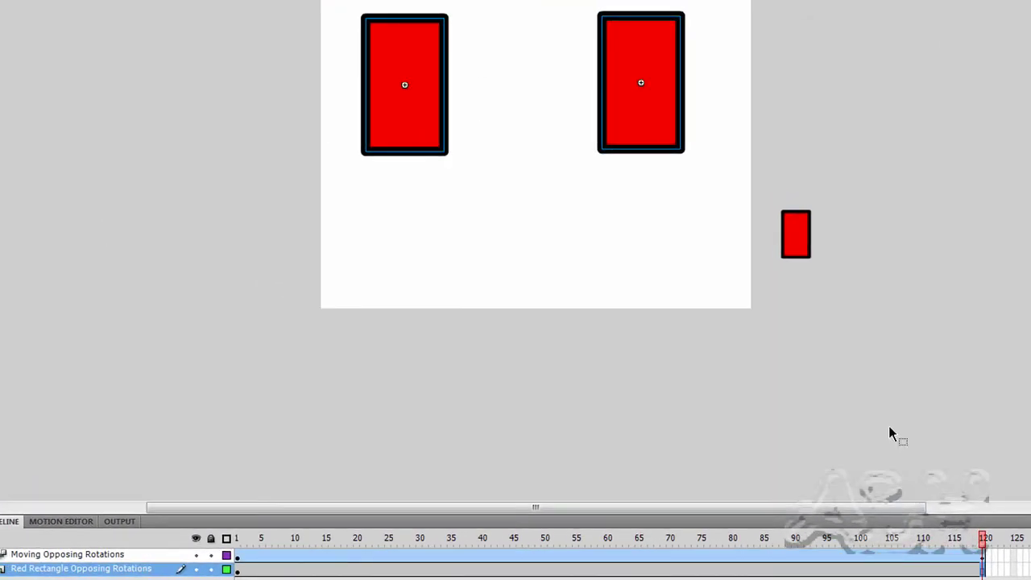
pyautogui.moveTo(984, 544)
pyautogui.mouseDown()
pyautogui.moveTo(248, 543)
pyautogui.moveTo(862, 547)
pyautogui.moveTo(493, 550)
pyautogui.moveTo(558, 550)
pyautogui.moveTo(548, 539)
pyautogui.mouseUp()
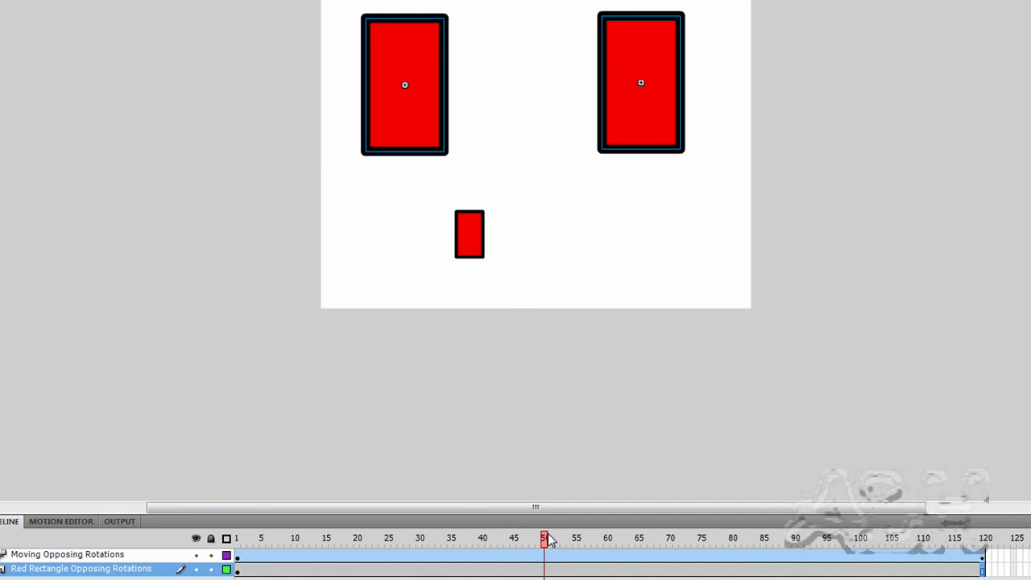
pyautogui.click(606, 383)
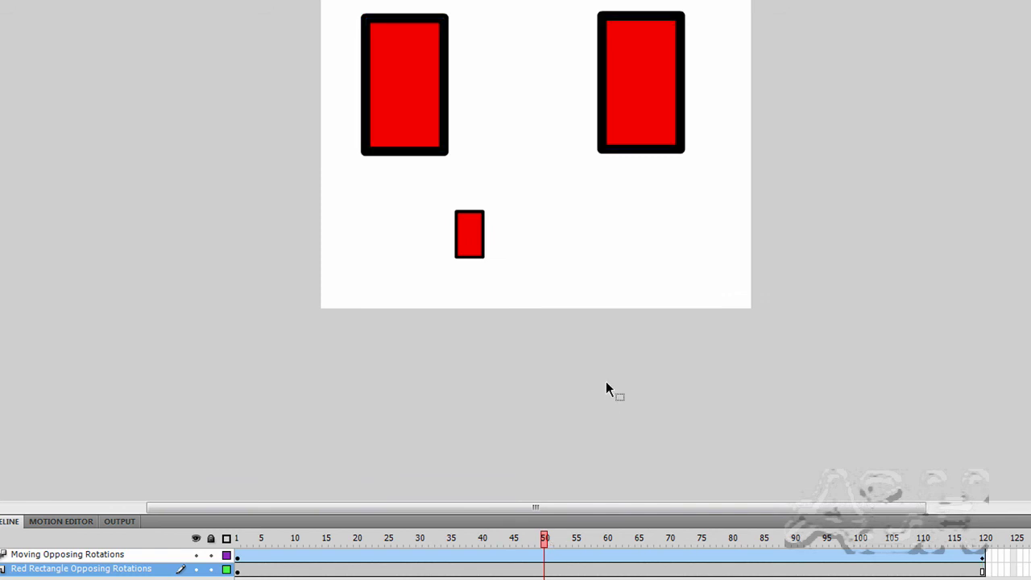
# Step: Test the movie as Ex04_Practice.swf with Ctrl+Enter
pyautogui.hotkey('ctrl', 'Return')
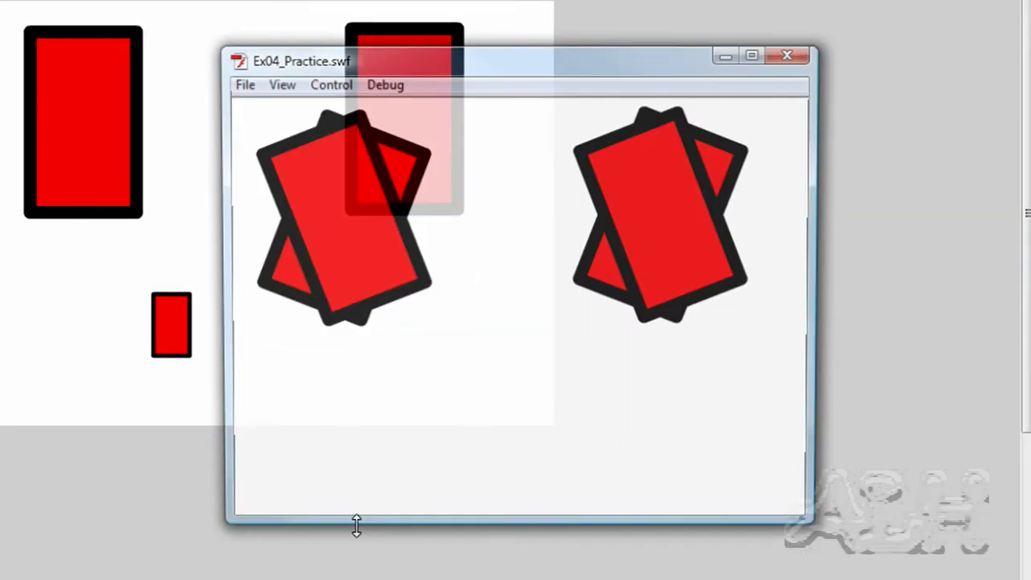